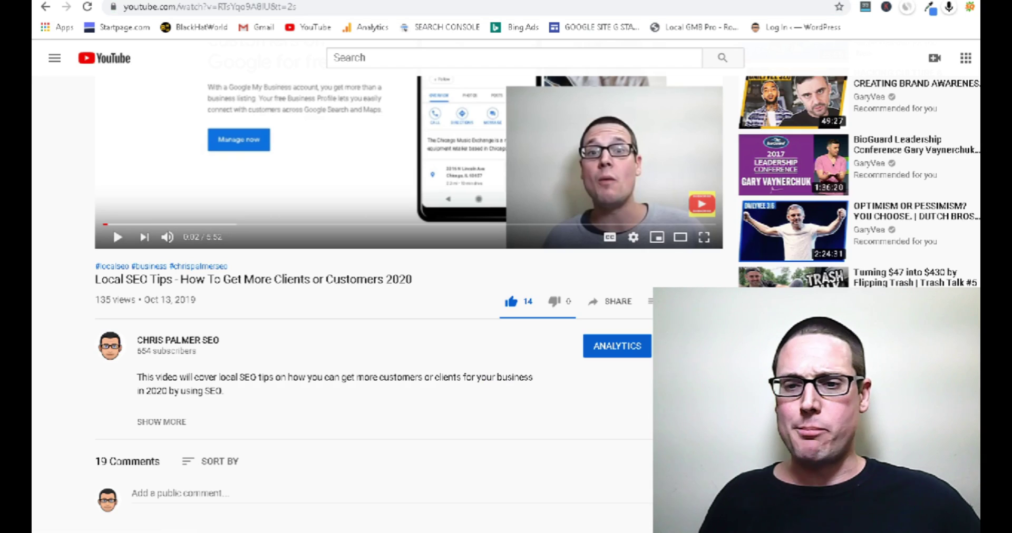
# Open the video page's source and search it for 'thumbnails', finding 74 matches
pyautogui.scroll(4, 34, 239)
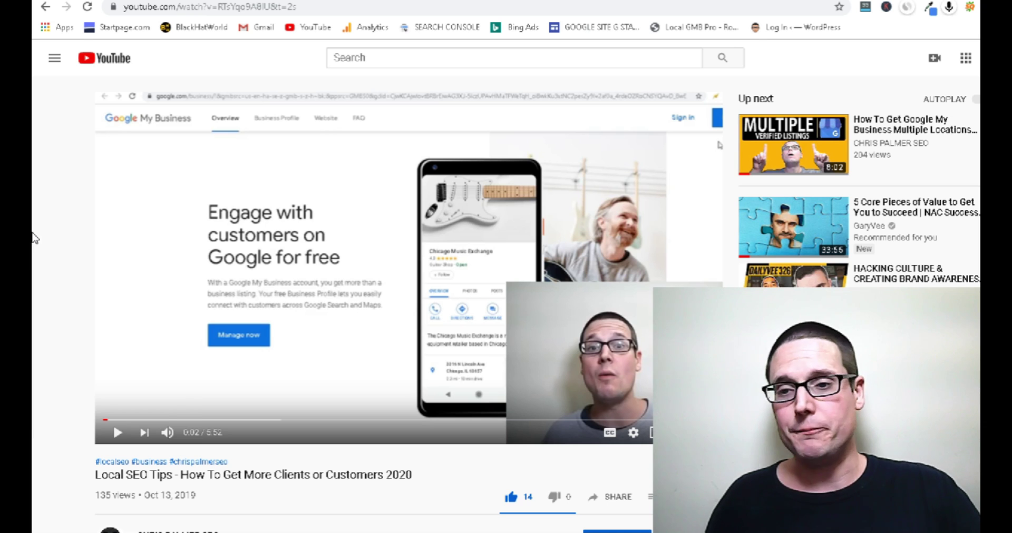
pyautogui.rightClick(33, 238)
pyautogui.click(49, 418)
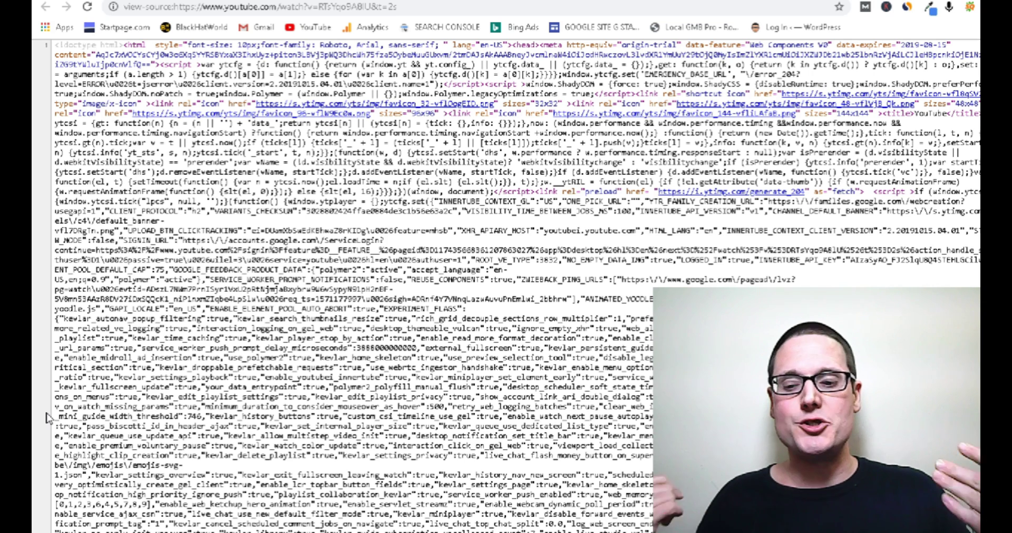
pyautogui.hotkey('ctrl', 'f')
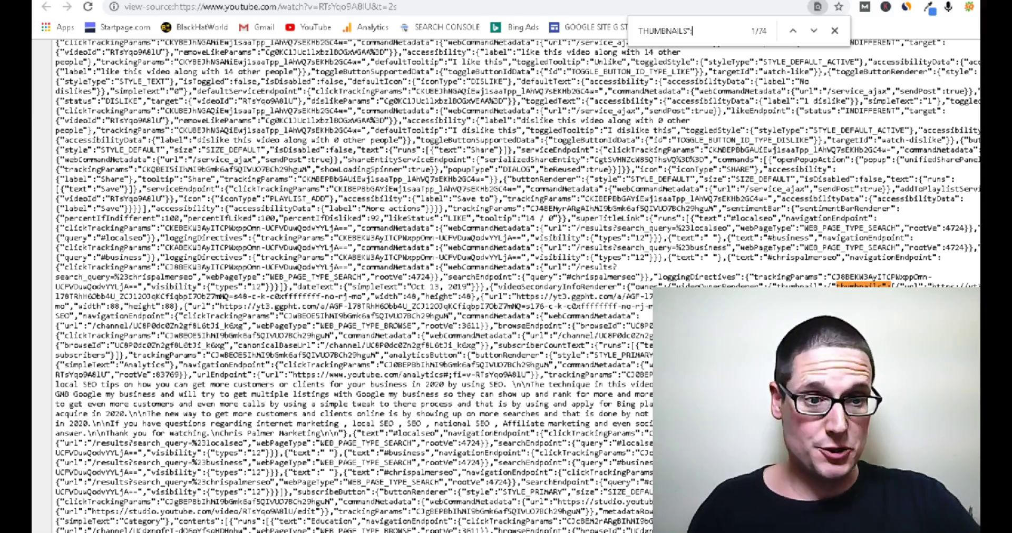
# Scroll the page source down to the thumbnail's i.ytimg.com hqdefault.jpg address
pyautogui.scroll(-5, 506, 285)
pyautogui.scroll(-5, 506, 285)
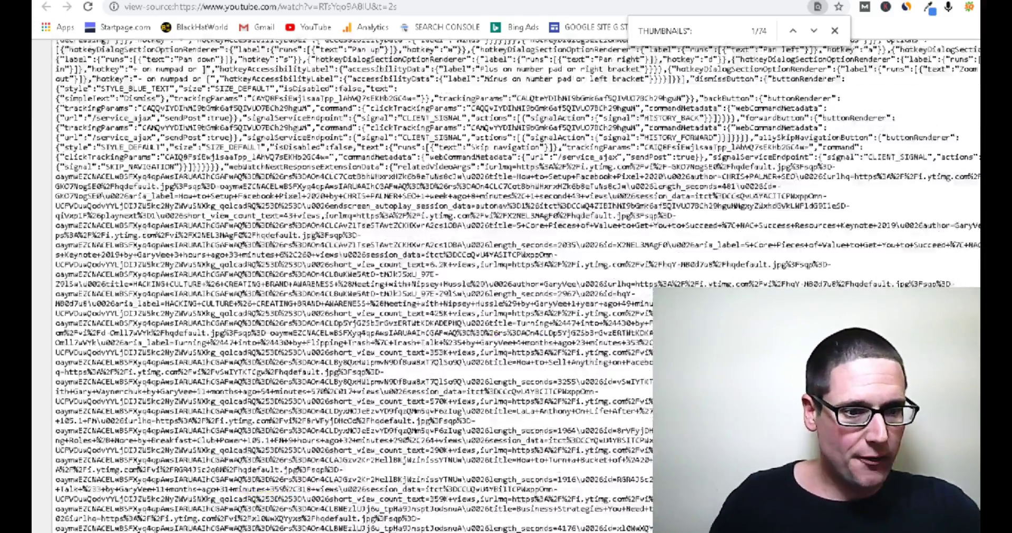
pyautogui.scroll(-5, 506, 285)
pyautogui.scroll(-5, 506, 285)
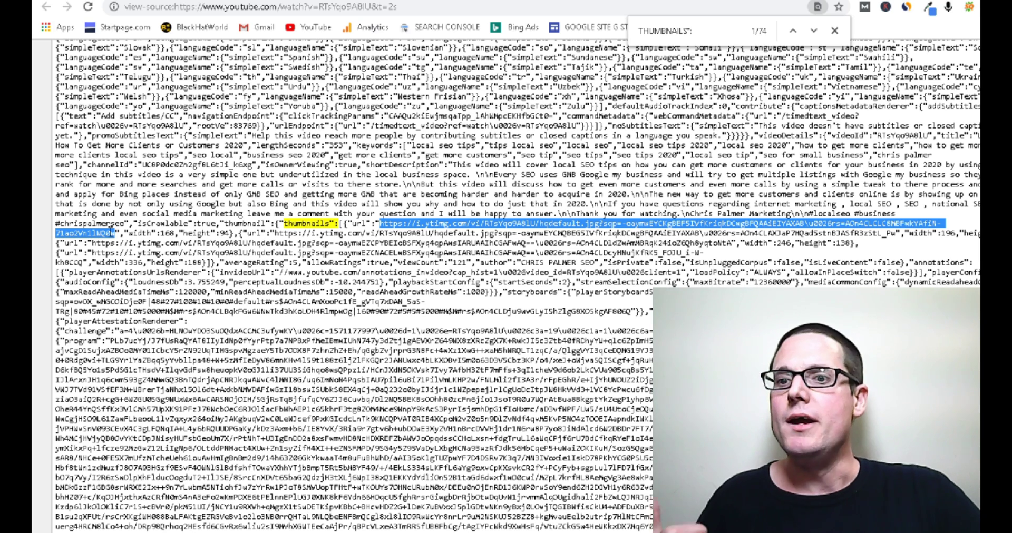
# Load the highlighted hqdefault.jpg URL to view the Local SEO Tip thumbnail, then go back
pyautogui.rightClick(97, 236)
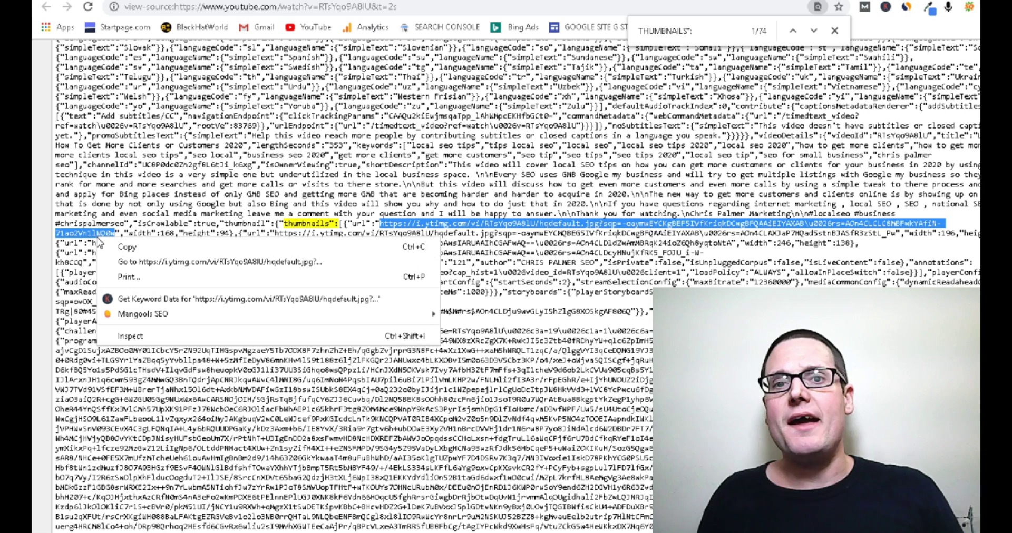
pyautogui.click(139, 266)
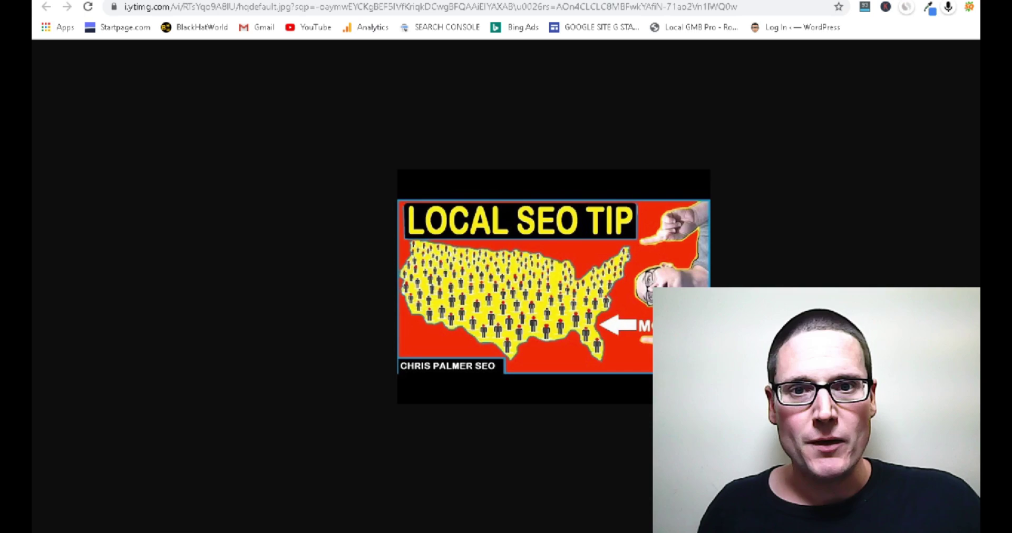
pyautogui.hotkey('alt', 'Left')
pyautogui.hotkey('alt', 'Left')
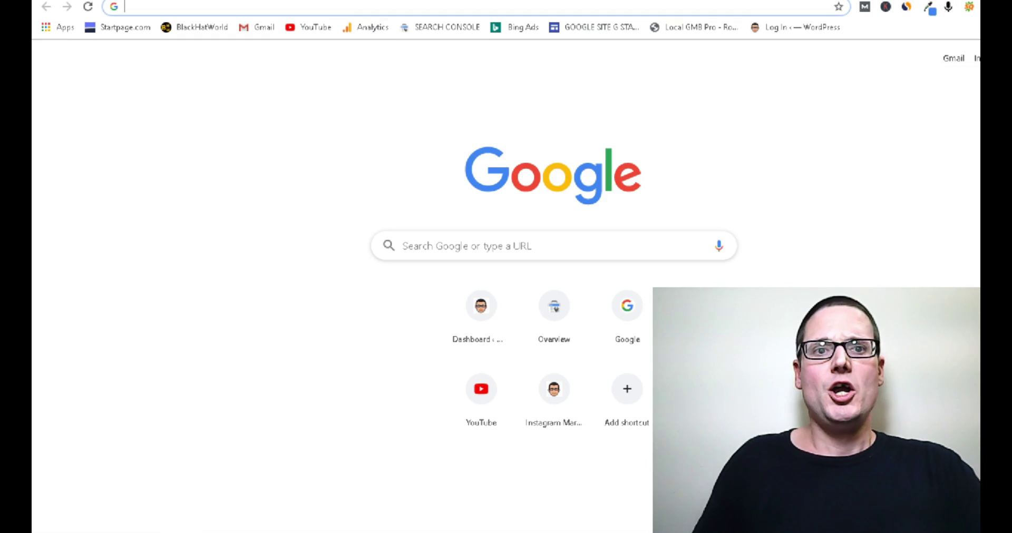
# Open a fresh blank browser tab
pyautogui.hotkey('ctrl', 't')
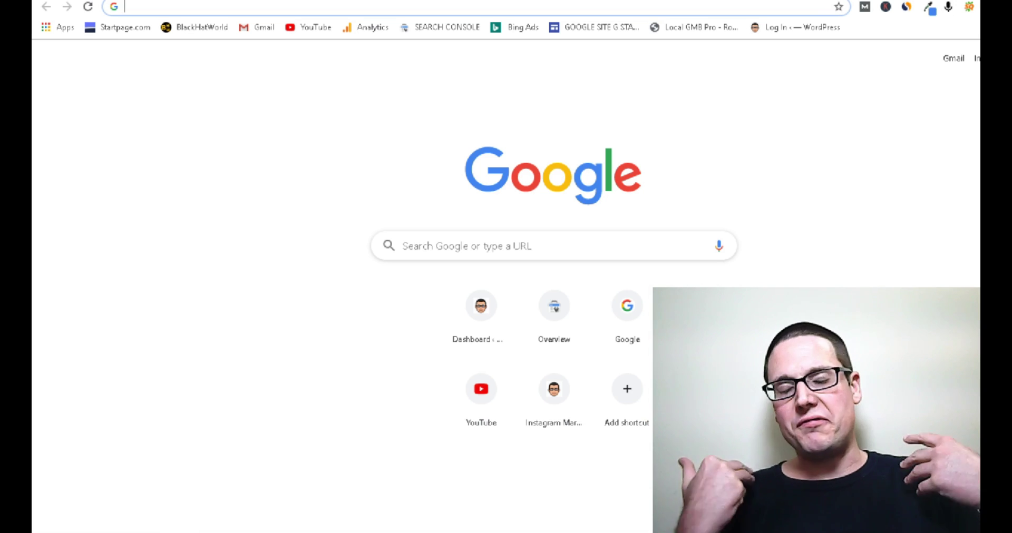